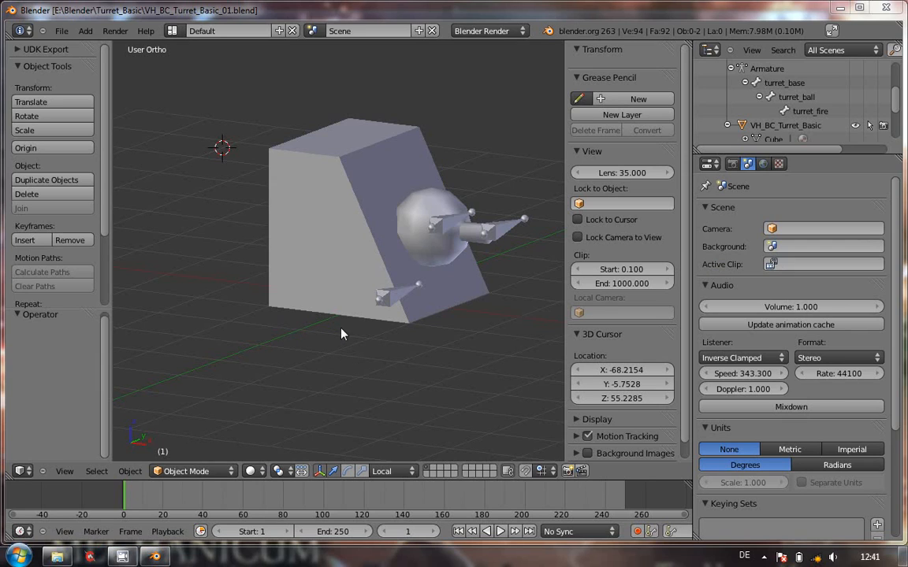
Switch the viewport shading to Texture and view the turret's checker texture from several sides.
{"action": "middle_click_drag", "start_coordinate": [388, 350], "coordinate": [440, 345]}
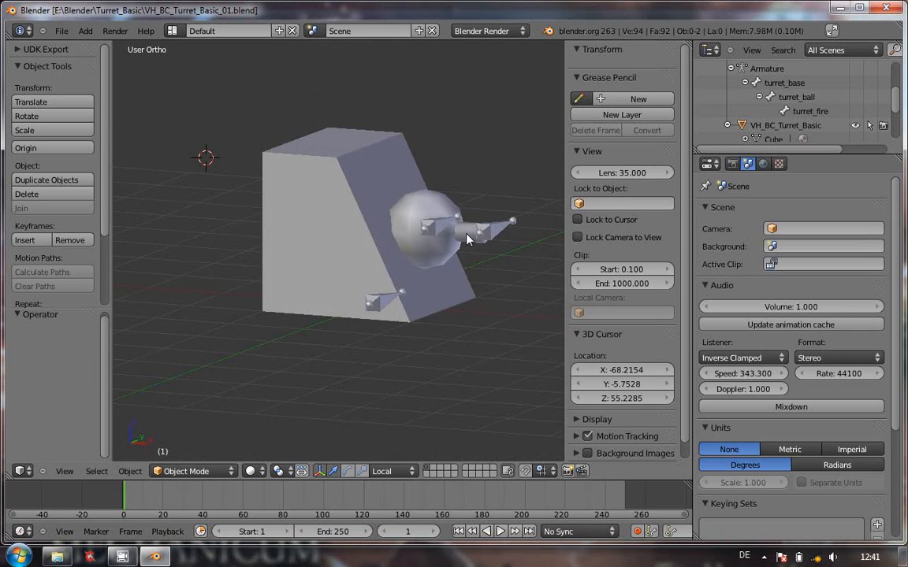
{"action": "middle_click_drag", "start_coordinate": [482, 304], "coordinate": [329, 312]}
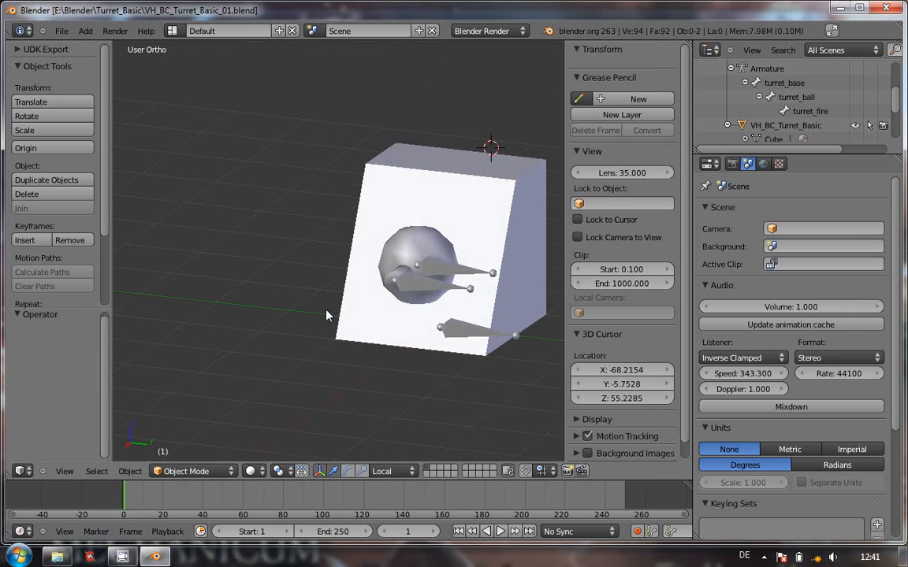
{"action": "left_click", "coordinate": [250, 471]}
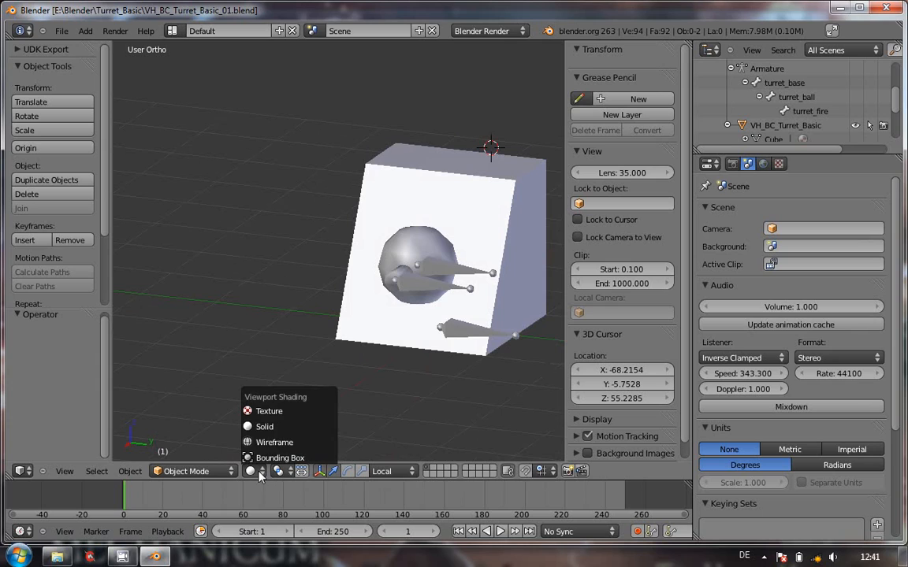
{"action": "left_click", "coordinate": [271, 411]}
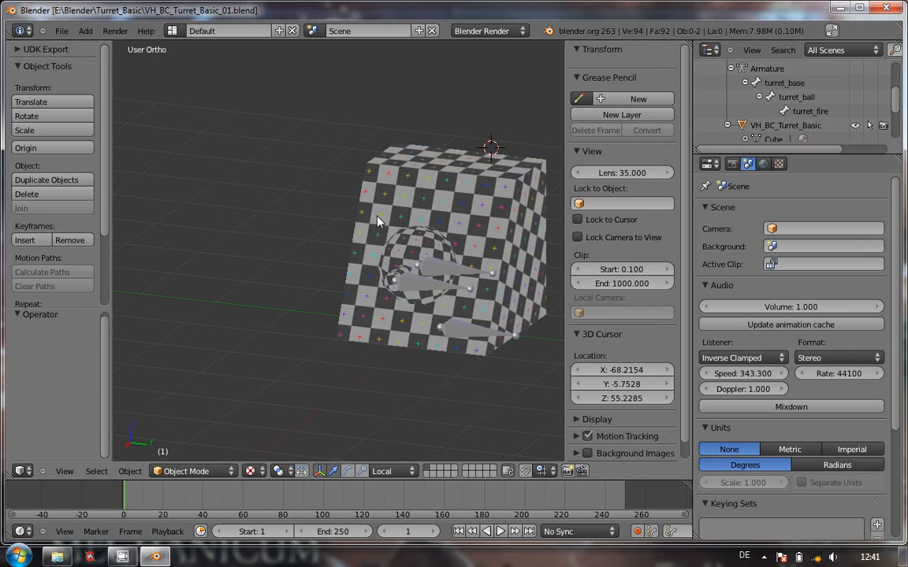
{"action": "middle_click_drag", "start_coordinate": [269, 354], "coordinate": [432, 356]}
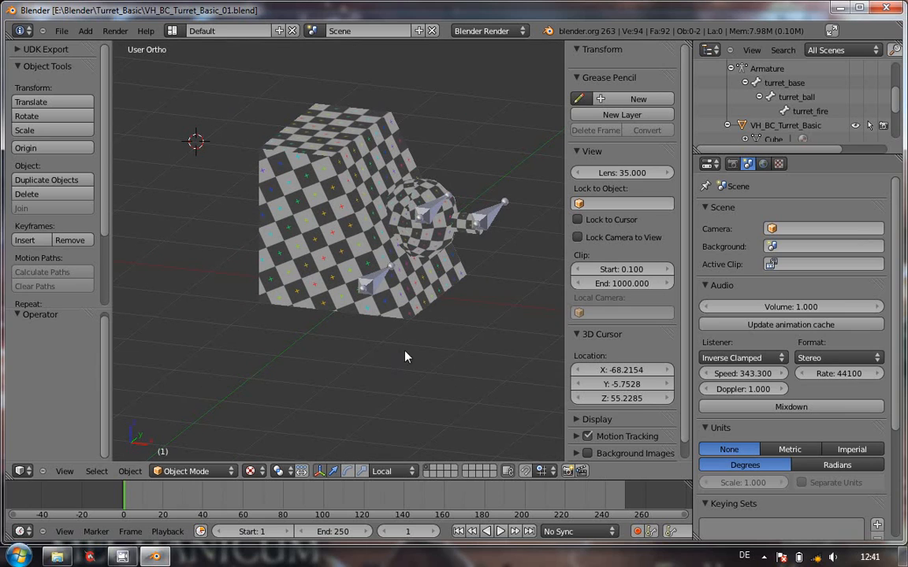
{"action": "middle_click_drag", "start_coordinate": [407, 369], "coordinate": [375, 381]}
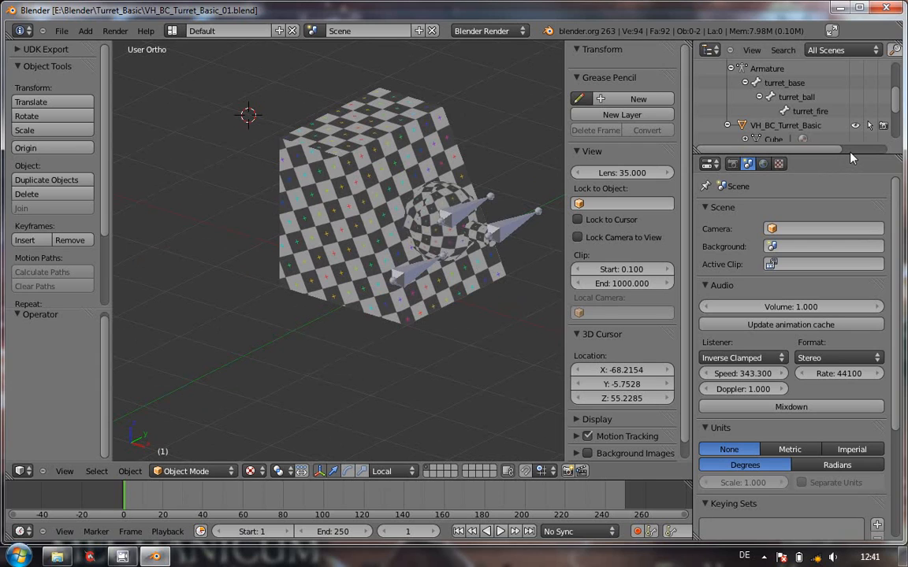
Enlarge the outliner to show the full armature and mesh hierarchy, and expand the UDK Export settings.
{"action": "left_click_drag", "start_coordinate": [851, 159], "coordinate": [841, 326]}
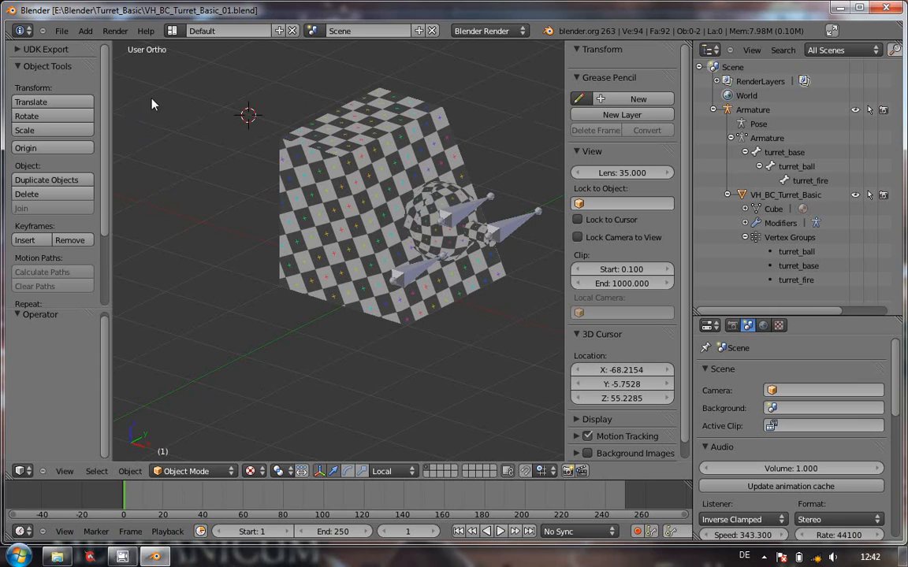
{"action": "left_click", "coordinate": [56, 50]}
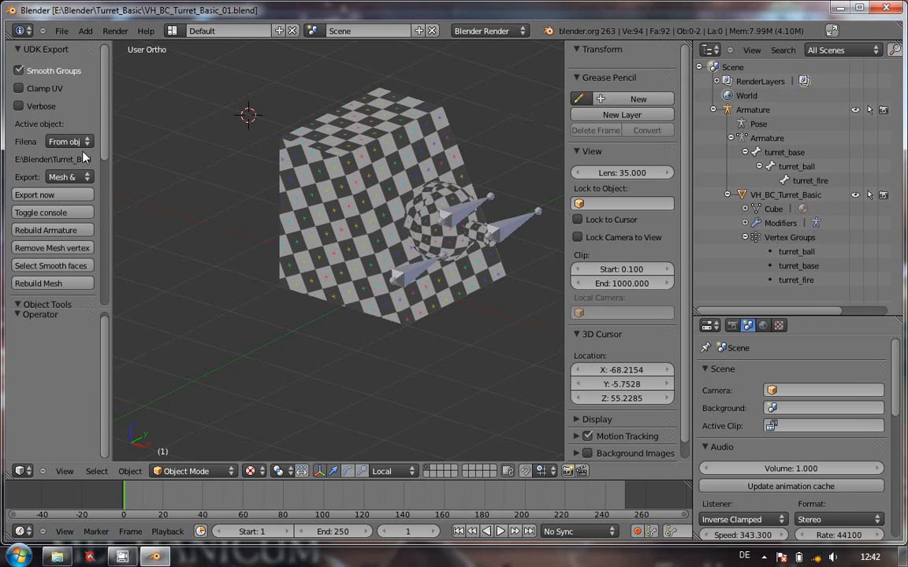
{"action": "key", "text": "t"}
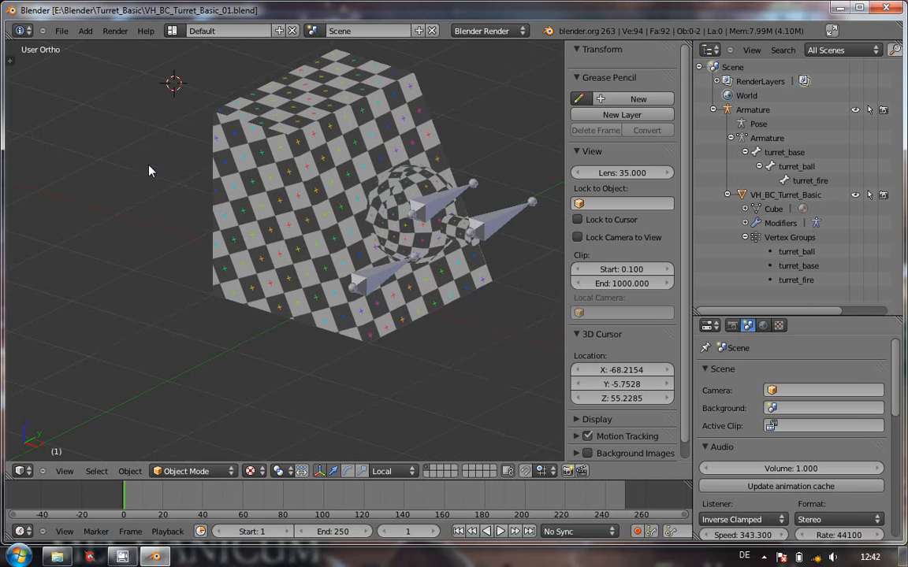
{"action": "key", "text": "t"}
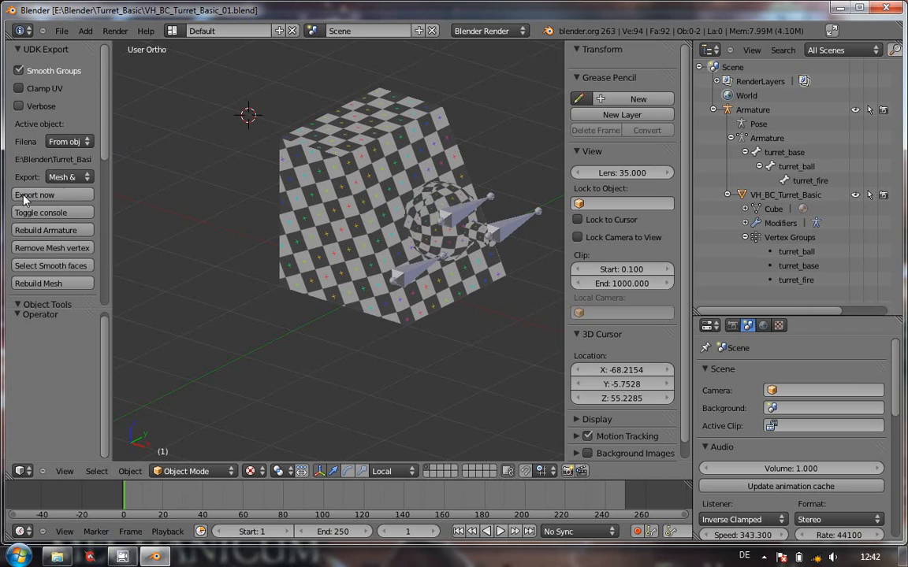
Check the Unreal Engine .psk/.psa export and Unreal Skeleton Mesh import add-ons in the user preferences, and save the preferences as default.
{"action": "left_click", "coordinate": [60, 32]}
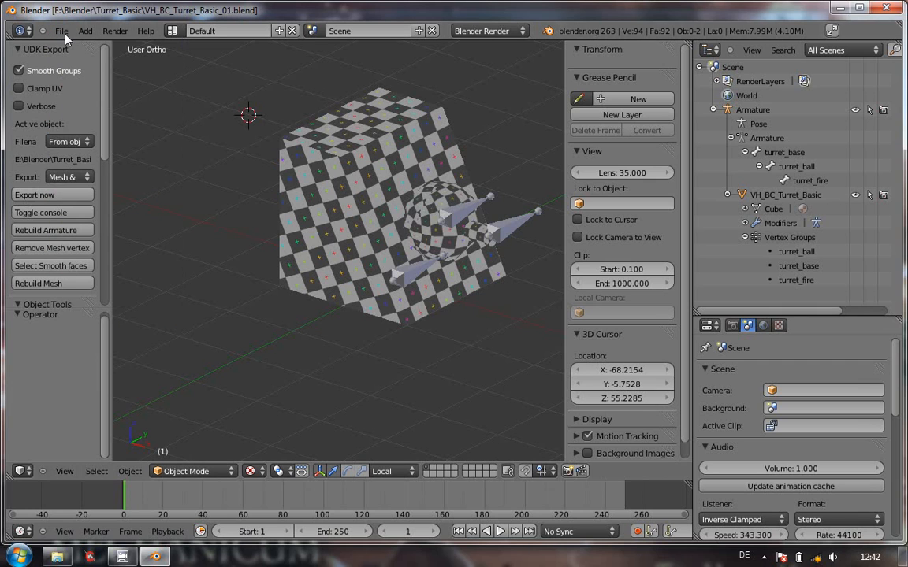
{"action": "left_click", "coordinate": [61, 31]}
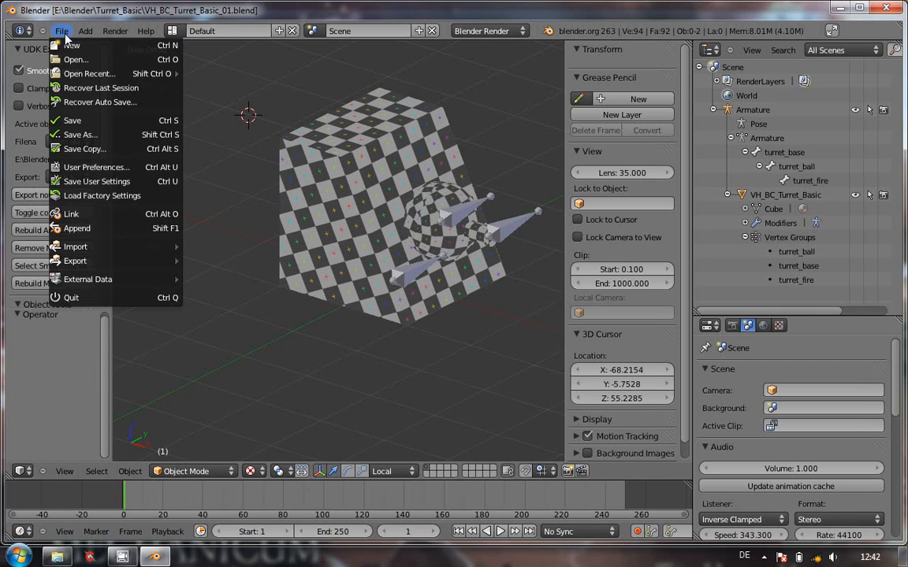
{"action": "left_click", "coordinate": [85, 167]}
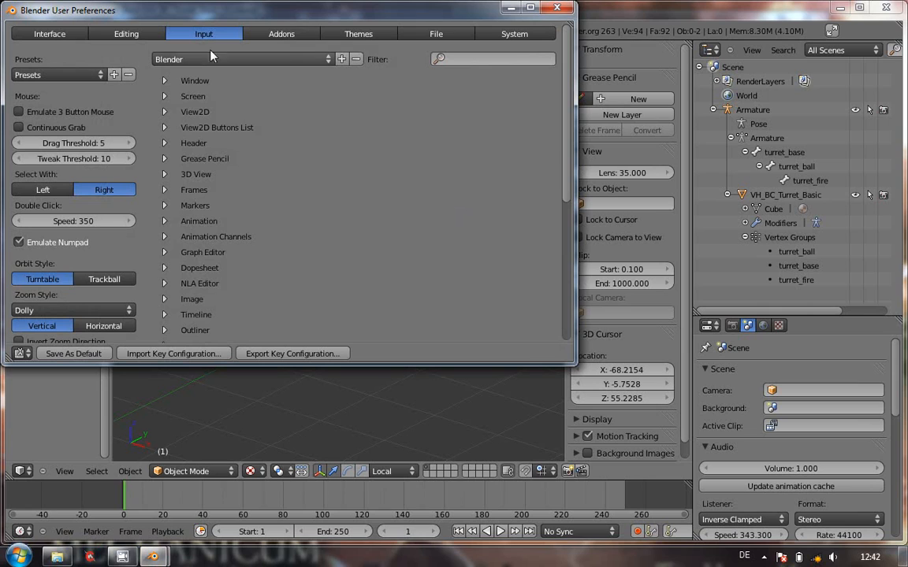
{"action": "left_click", "coordinate": [275, 36]}
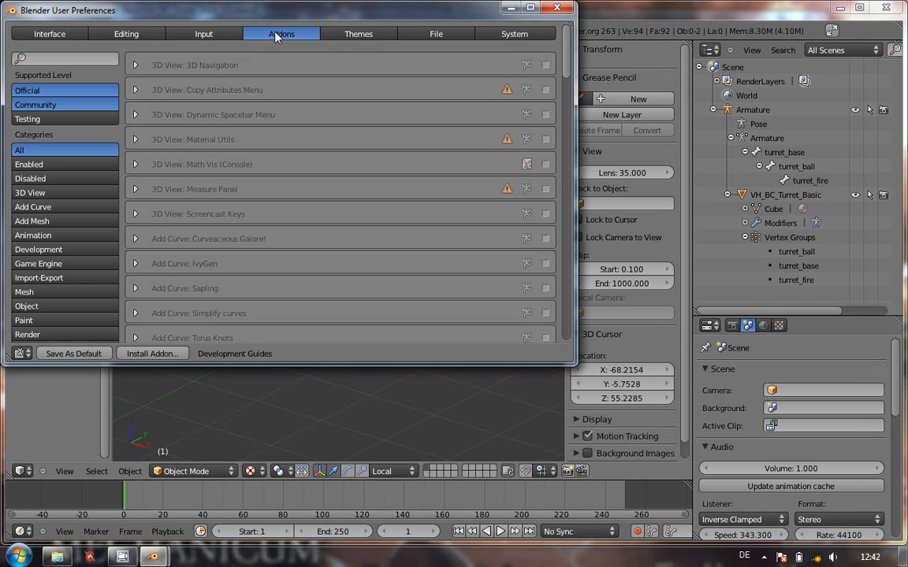
{"action": "left_click_drag", "start_coordinate": [569, 65], "coordinate": [564, 183]}
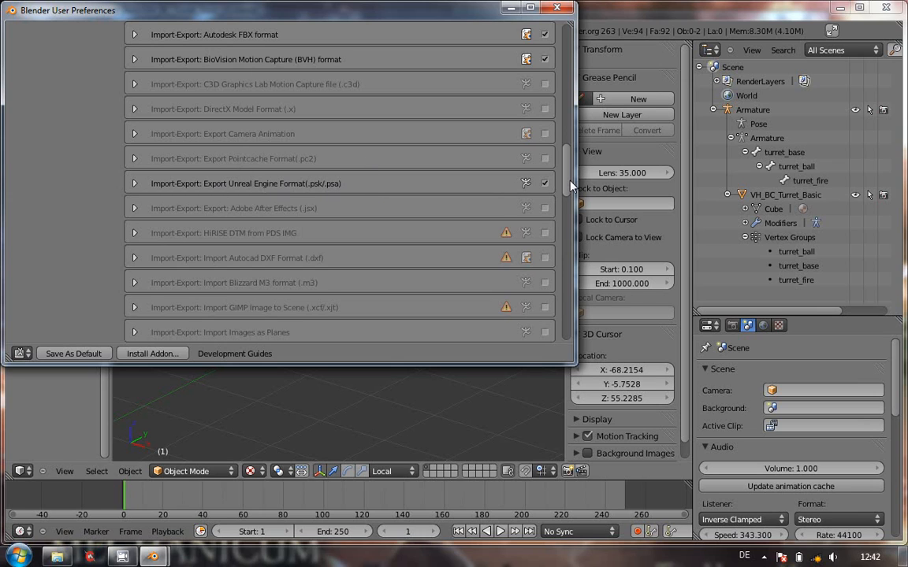
{"action": "left_click_drag", "start_coordinate": [571, 185], "coordinate": [564, 221]}
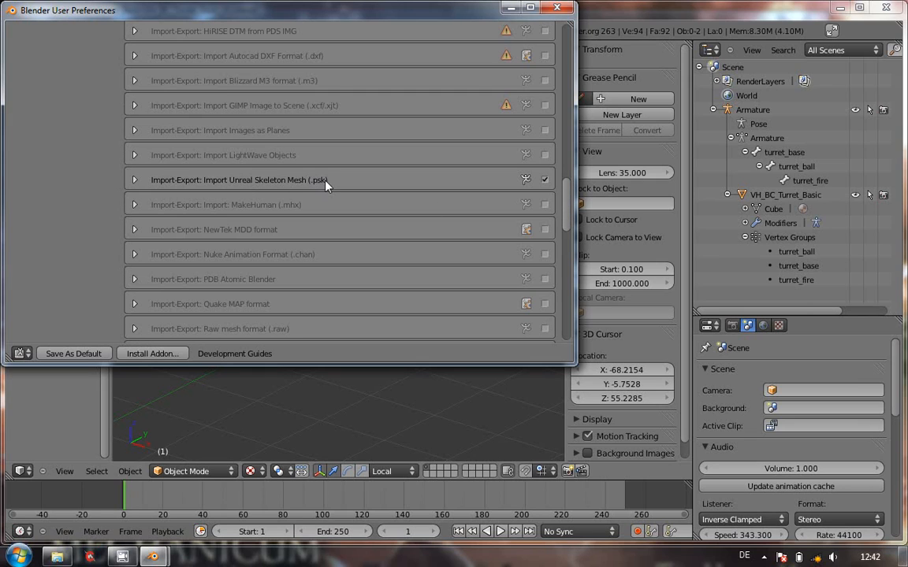
{"action": "left_click_drag", "start_coordinate": [564, 221], "coordinate": [565, 35]}
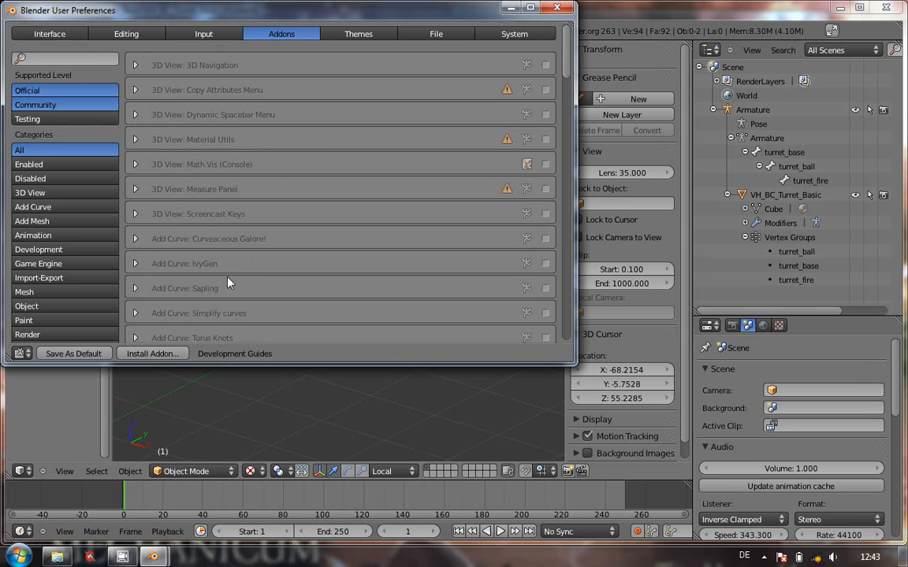
{"action": "left_click", "coordinate": [71, 357]}
{"action": "left_click", "coordinate": [565, 7]}
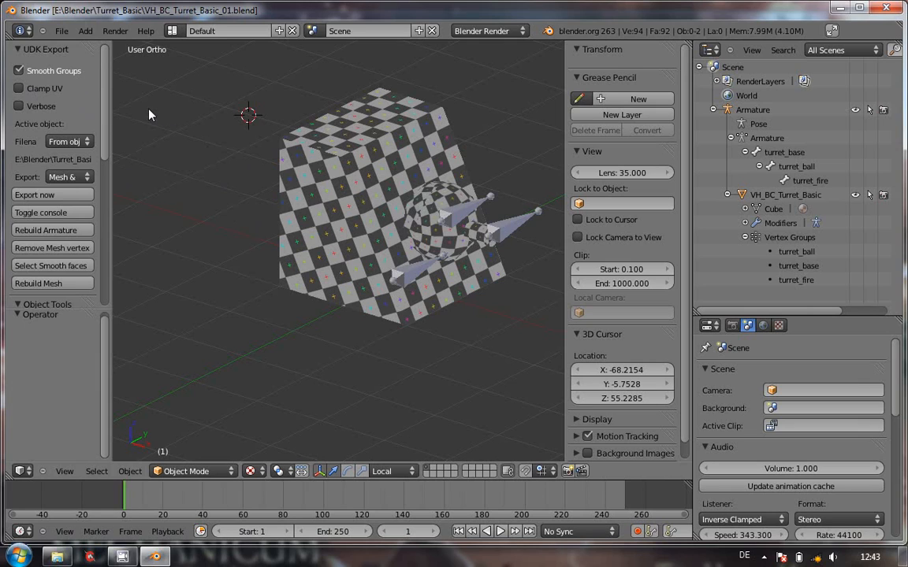
Select the turret mesh and its armature one after the other to check their location, rotation and scale.
{"action": "right_click", "coordinate": [350, 220]}
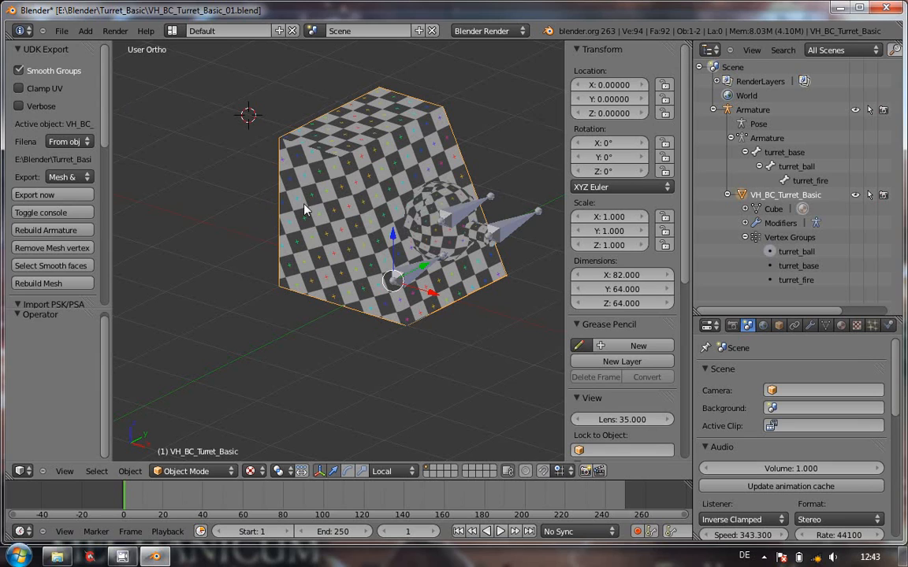
{"action": "middle_click_drag", "start_coordinate": [262, 272], "coordinate": [313, 245]}
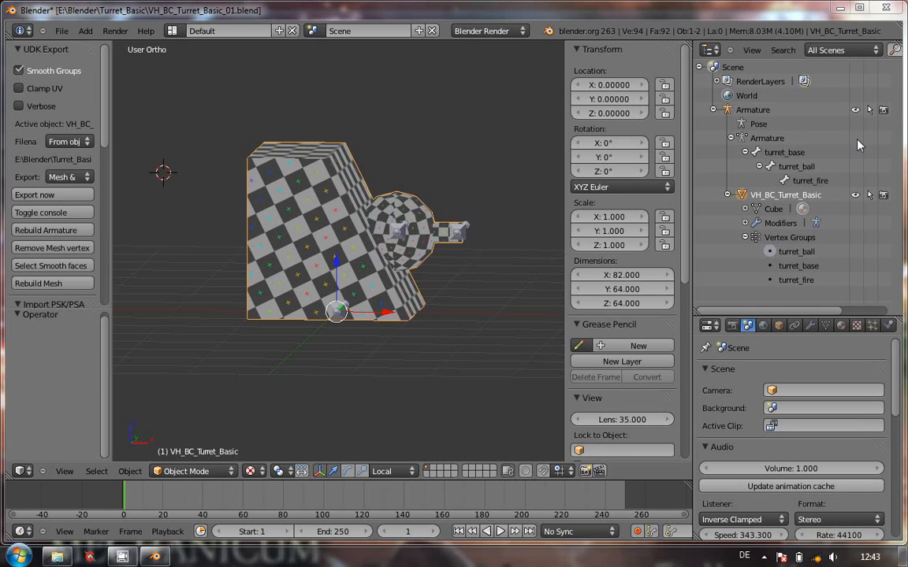
{"action": "left_click", "coordinate": [762, 111]}
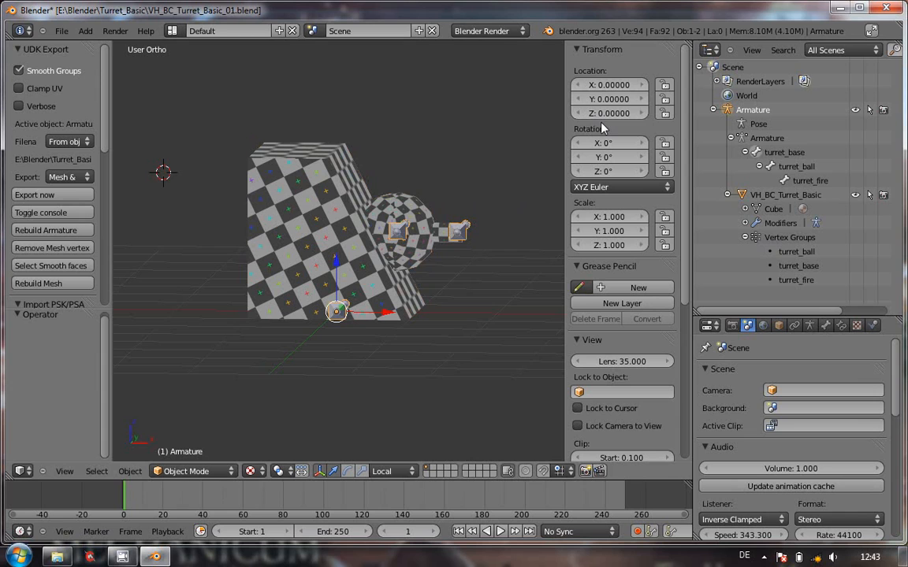
{"action": "middle_click_drag", "start_coordinate": [466, 334], "coordinate": [411, 348]}
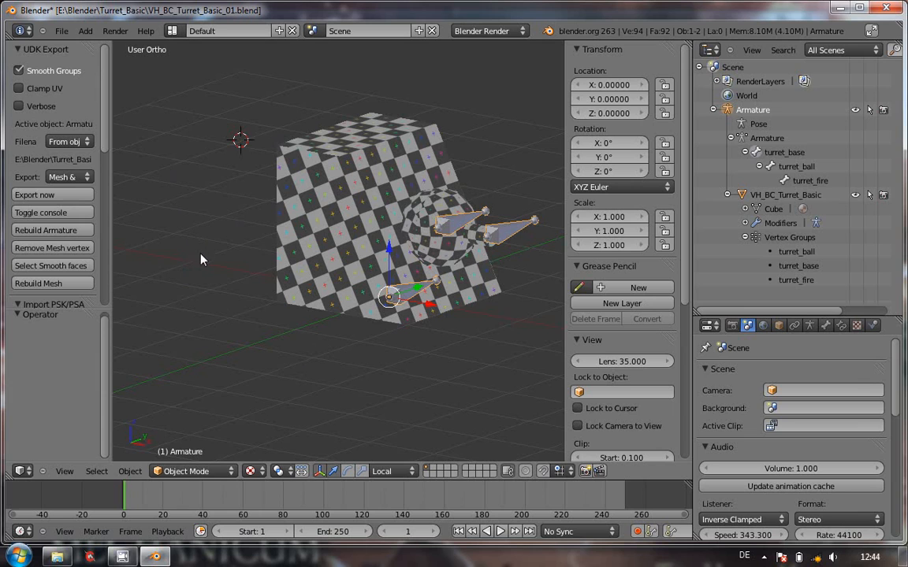
{"action": "middle_click_drag", "start_coordinate": [241, 317], "coordinate": [378, 292]}
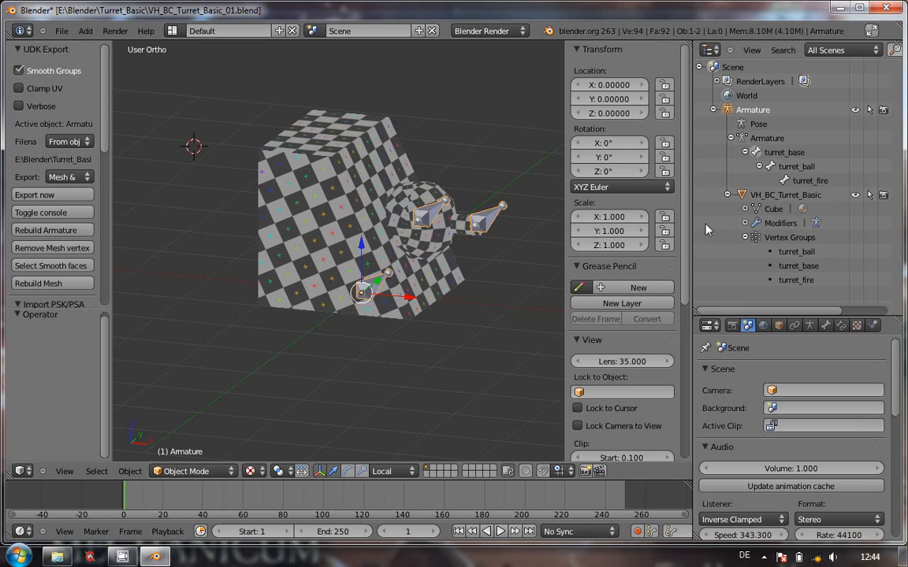
{"action": "middle_click_drag", "start_coordinate": [496, 293], "coordinate": [401, 290]}
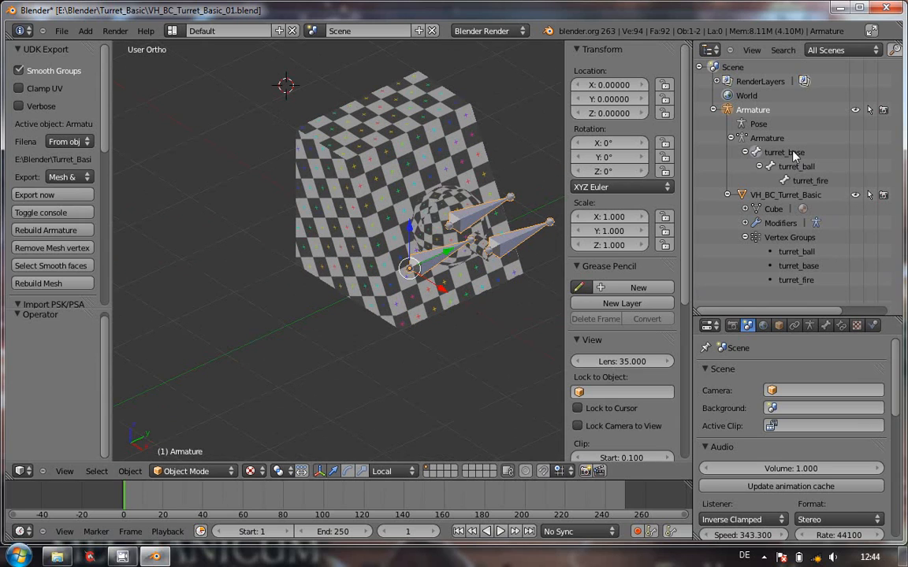
Examine the armature's properties, covering the turret_base bone relations, the object transform and the armature display options.
{"action": "left_click", "coordinate": [808, 326]}
{"action": "left_click", "coordinate": [825, 326]}
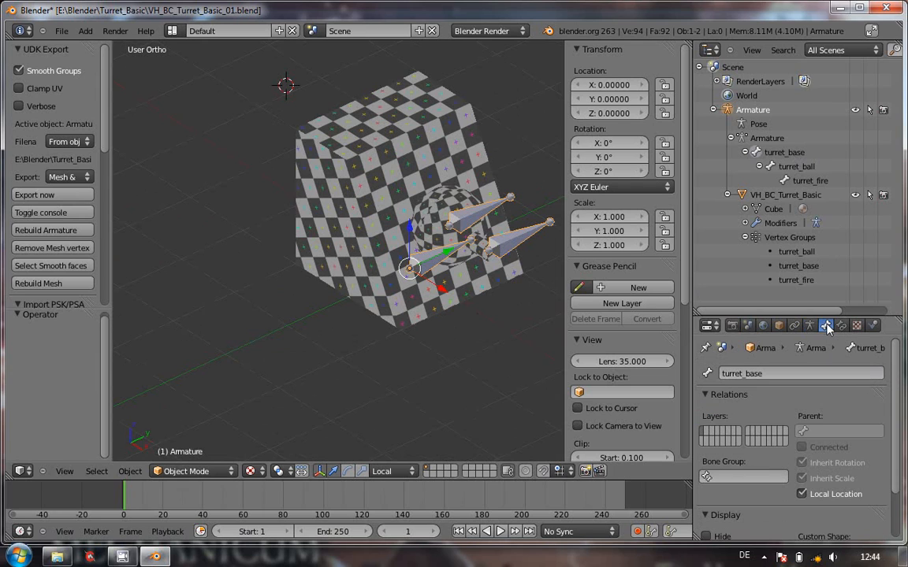
{"action": "scroll", "coordinate": [895, 441], "scroll_direction": "down", "scroll_amount": 2}
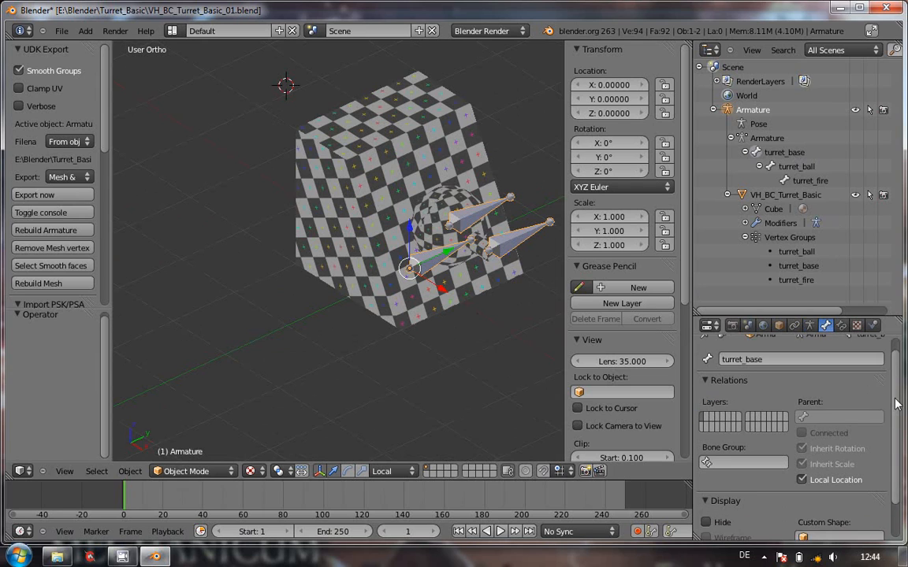
{"action": "scroll", "coordinate": [803, 406], "scroll_direction": "up", "scroll_amount": 2}
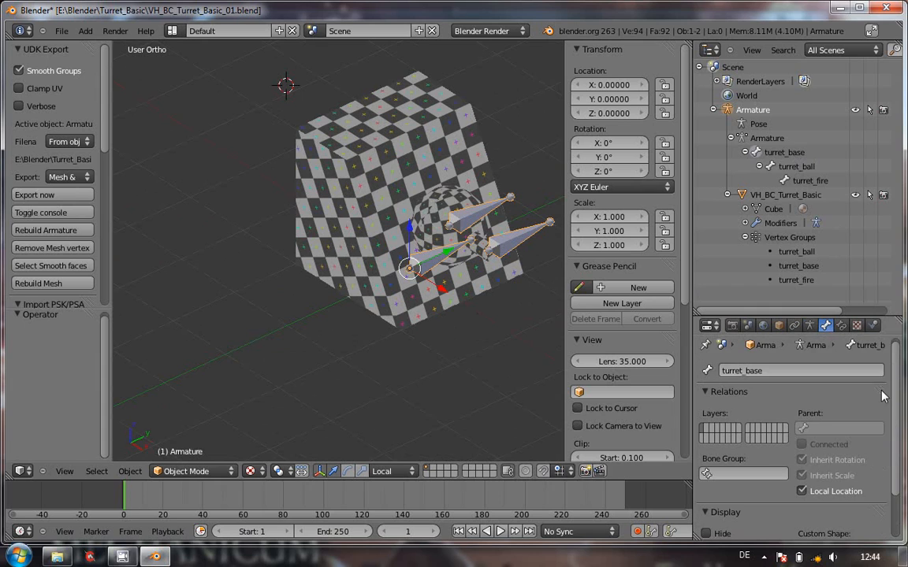
{"action": "left_click", "coordinate": [779, 326]}
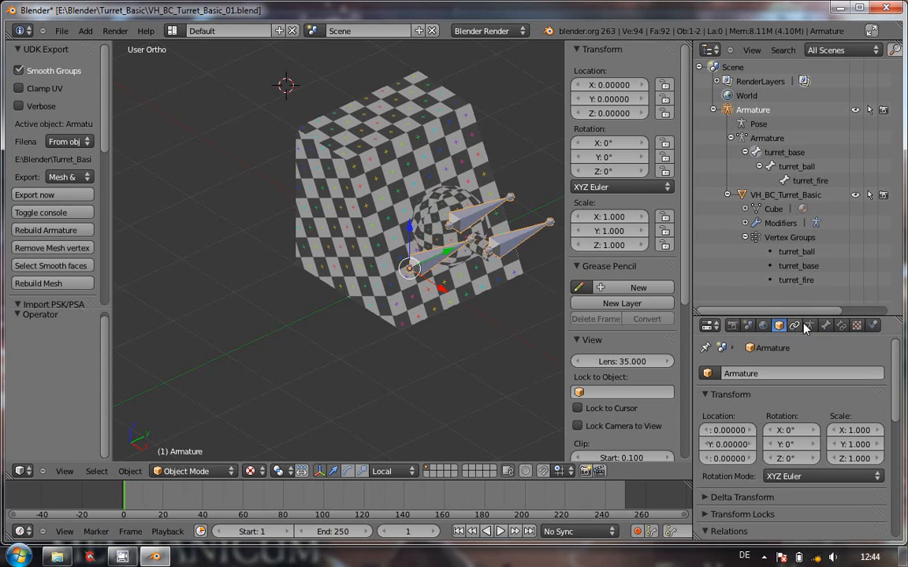
{"action": "left_click", "coordinate": [810, 325]}
{"action": "left_click_drag", "start_coordinate": [892, 376], "coordinate": [882, 438]}
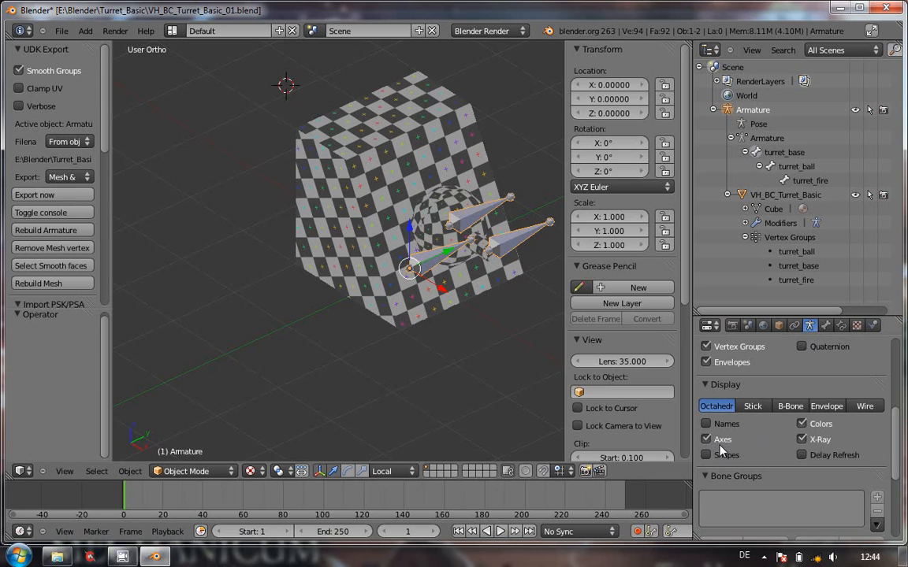
Inspect the bones' orientation axes in the armature's Edit Mode, and return to Object Mode with everything deselected.
{"action": "scroll", "coordinate": [495, 310], "scroll_direction": "up", "scroll_amount": 2}
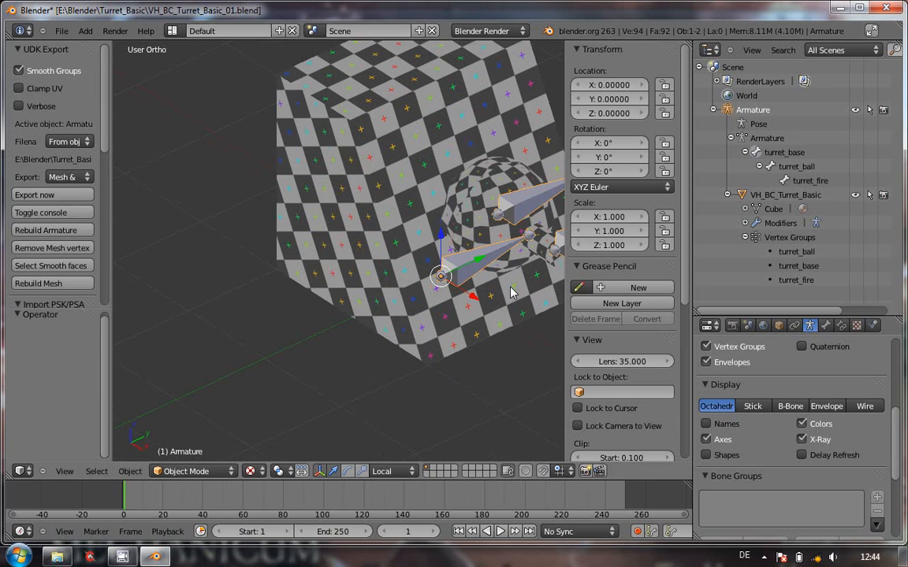
{"action": "middle_click_drag", "start_coordinate": [490, 337], "coordinate": [403, 387]}
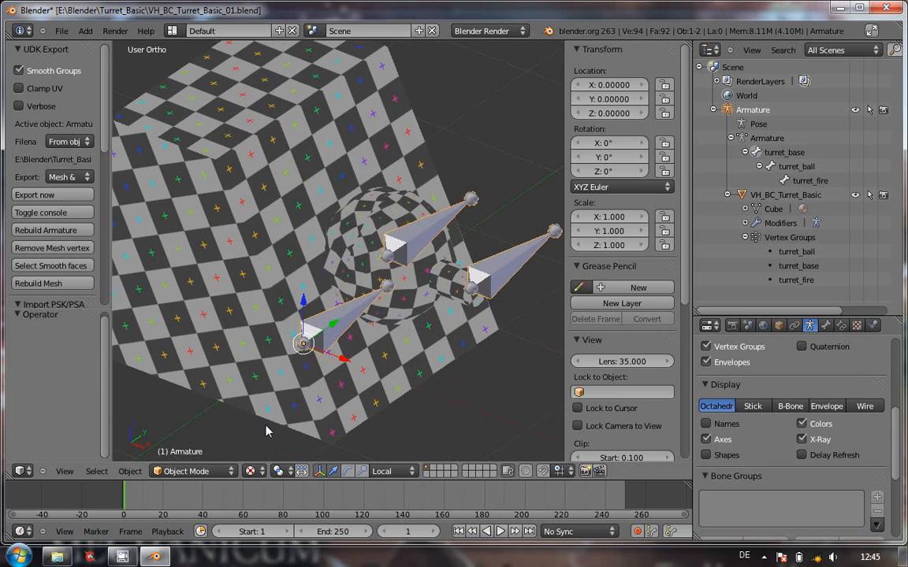
{"action": "key", "text": "Tab"}
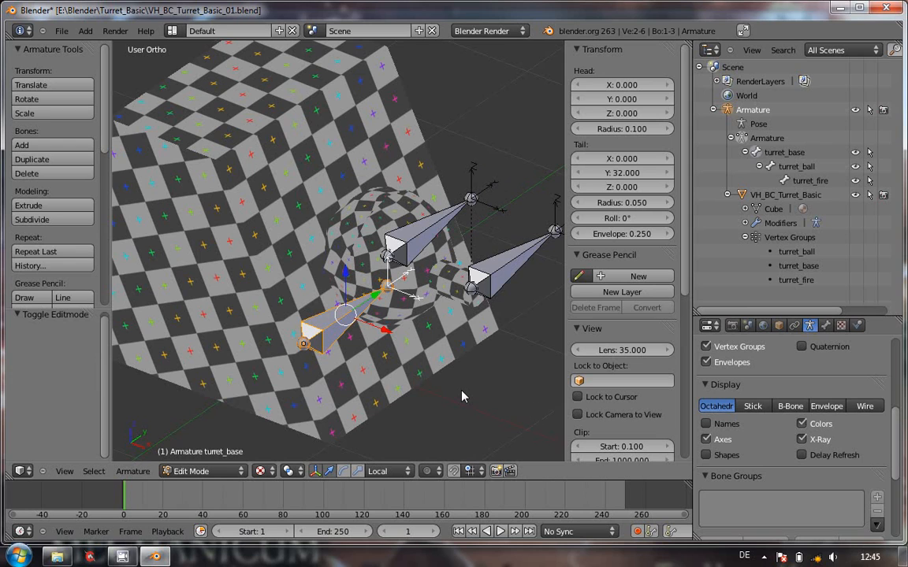
{"action": "scroll", "coordinate": [462, 396], "scroll_direction": "down", "scroll_amount": 4}
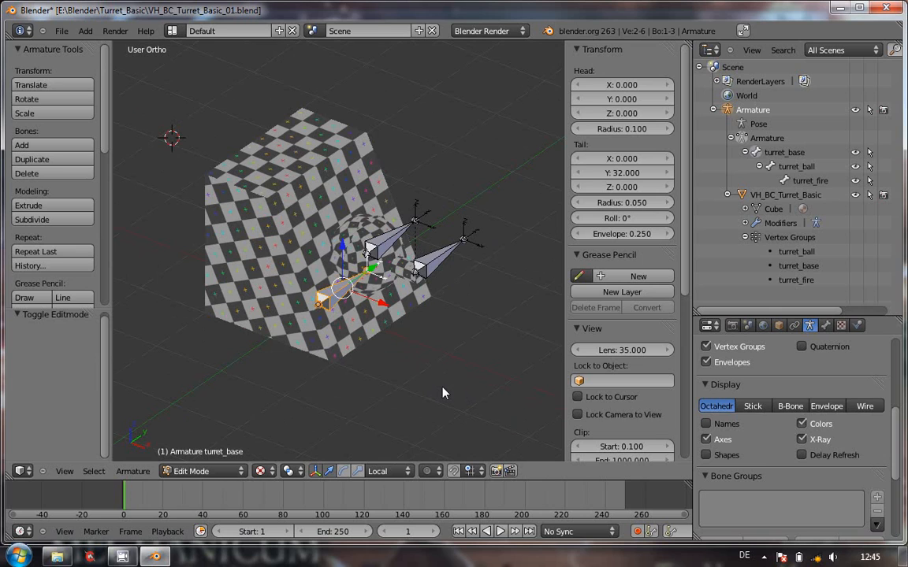
{"action": "mouse_move", "coordinate": [420, 387]}
{"action": "middle_mouse_down"}
{"action": "mouse_move", "coordinate": [426, 373]}
{"action": "mouse_move", "coordinate": [419, 373]}
{"action": "middle_mouse_up"}
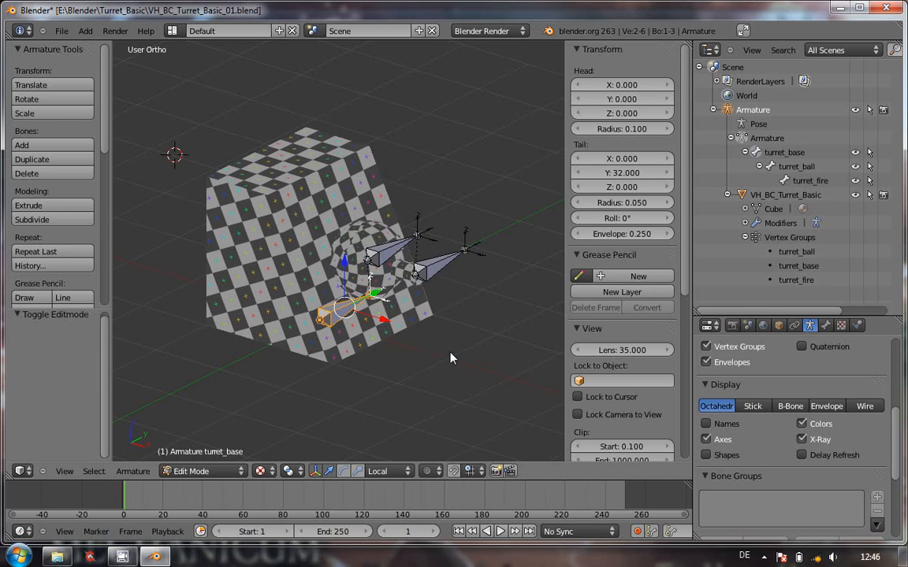
{"action": "key", "text": "Tab"}
{"action": "key", "text": "a"}
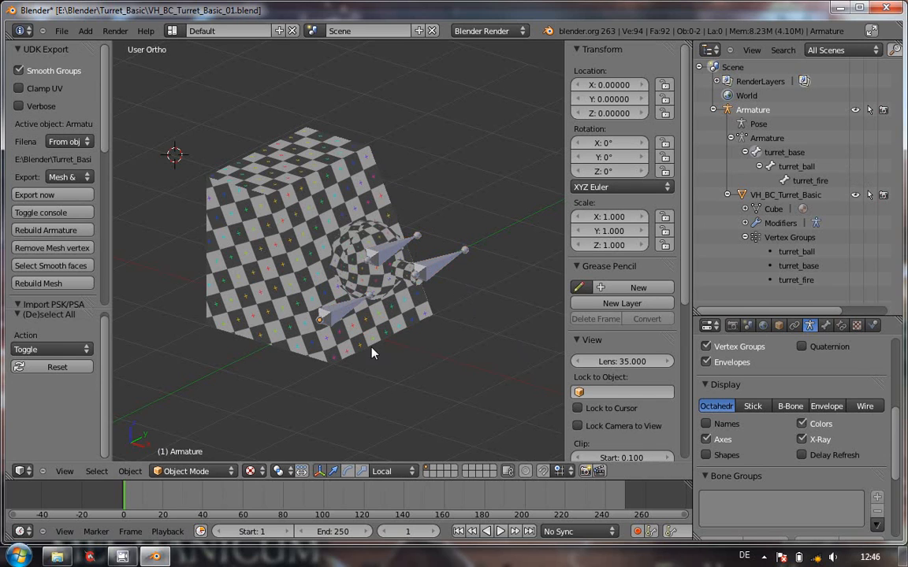
Select the VH_BC_Turret_Basic mesh and check its vertex groups against the armature's bone names, making turret_fire the active group.
{"action": "right_click", "coordinate": [321, 351]}
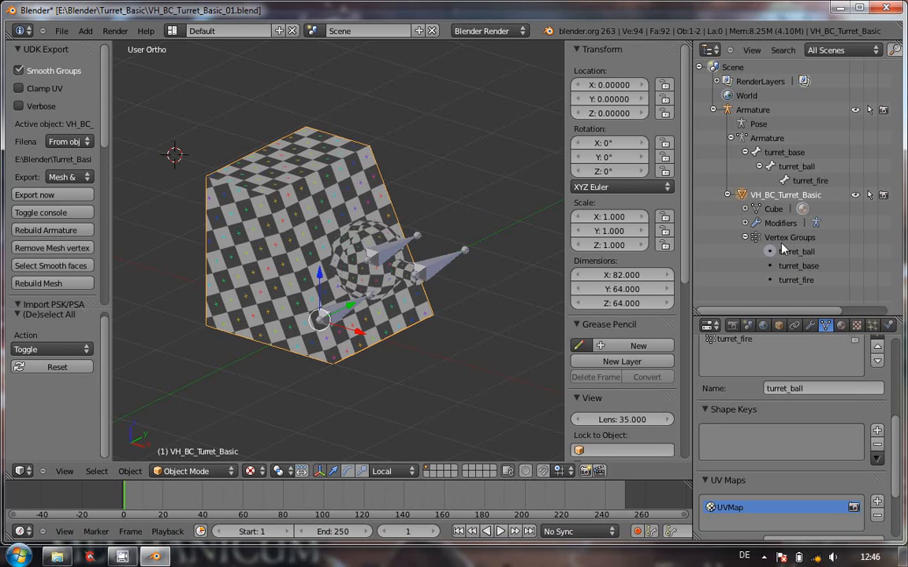
{"action": "left_click", "coordinate": [795, 283]}
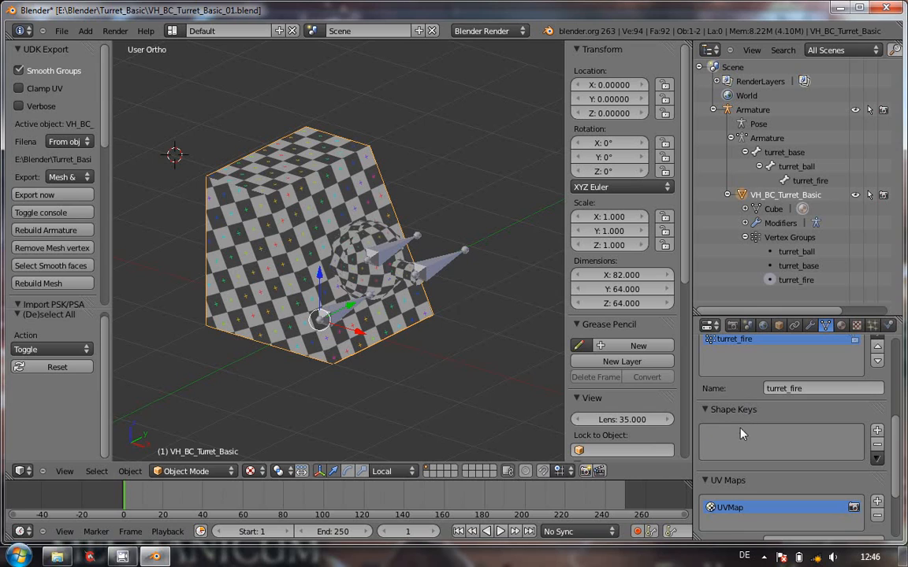
{"action": "left_click_drag", "start_coordinate": [896, 446], "coordinate": [893, 410]}
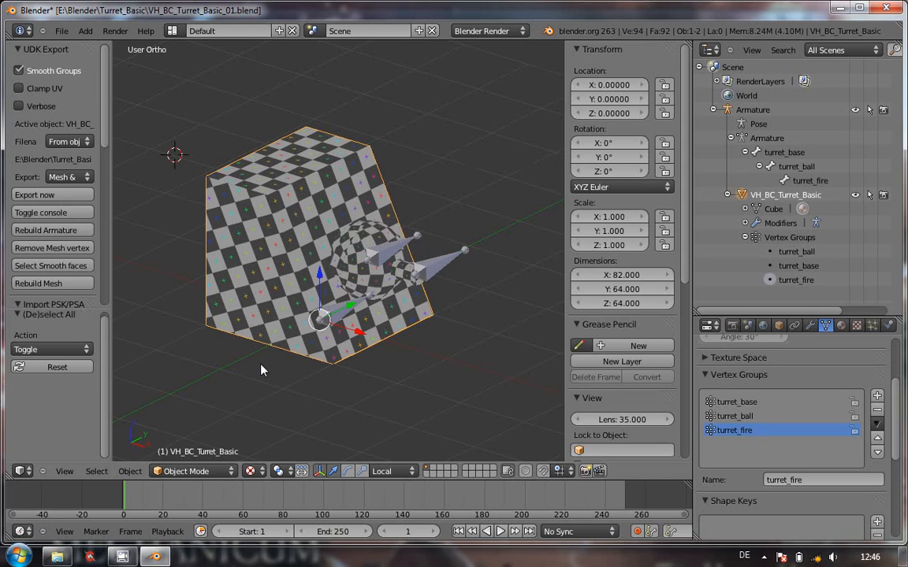
{"action": "middle_click_drag", "start_coordinate": [258, 365], "coordinate": [265, 362]}
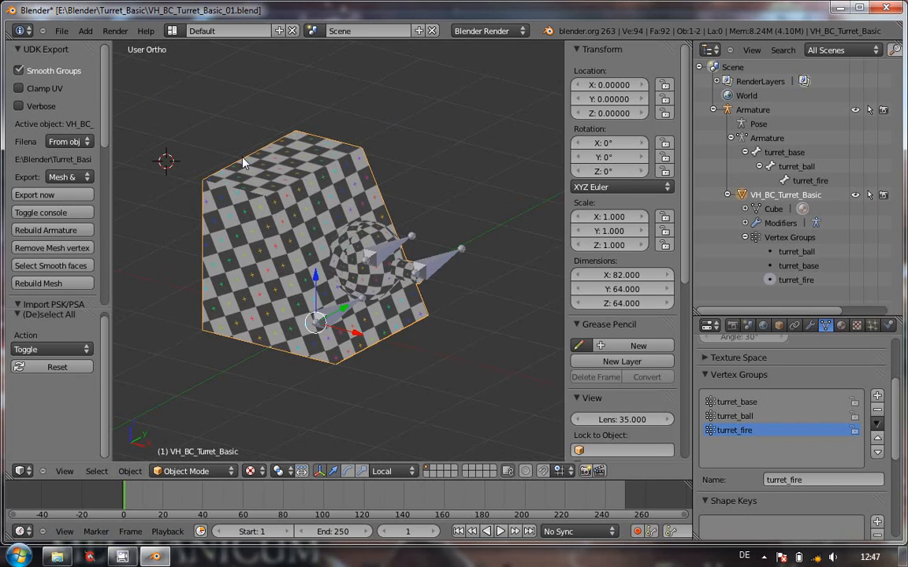
Look through the UDK Export and Import PSK/PSA options available for the turret mesh.
{"action": "left_click", "coordinate": [19, 50]}
{"action": "left_click", "coordinate": [19, 50]}
{"action": "scroll", "coordinate": [107, 115], "scroll_direction": "down", "scroll_amount": 3}
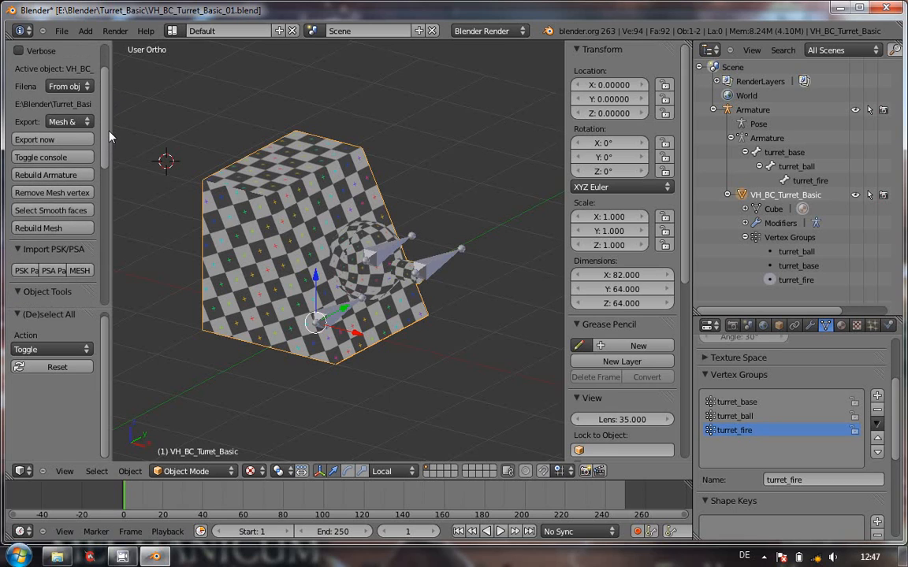
{"action": "scroll", "coordinate": [110, 127], "scroll_direction": "up", "scroll_amount": 1}
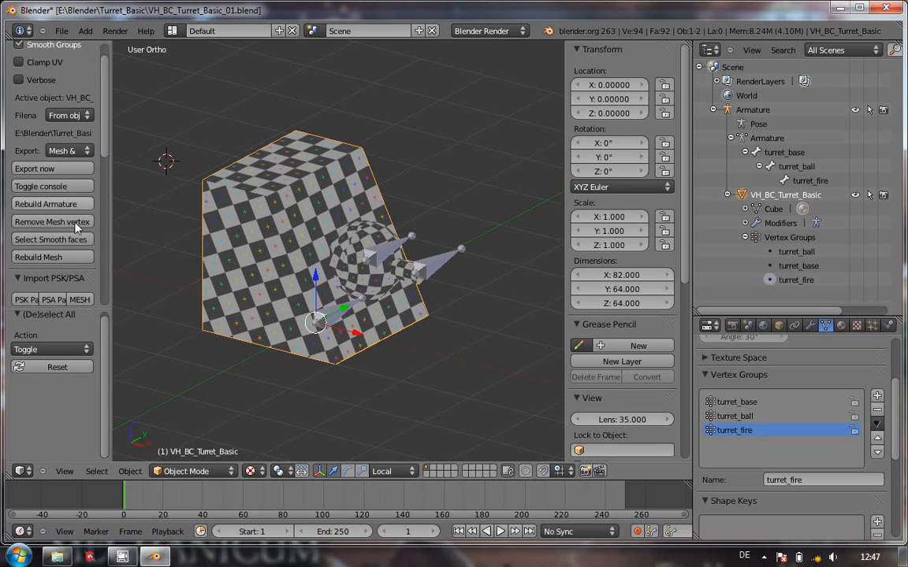
Show the system console, move it clear of the turret, and run the UDK export of the turret mesh and armature.
{"action": "left_click", "coordinate": [37, 186]}
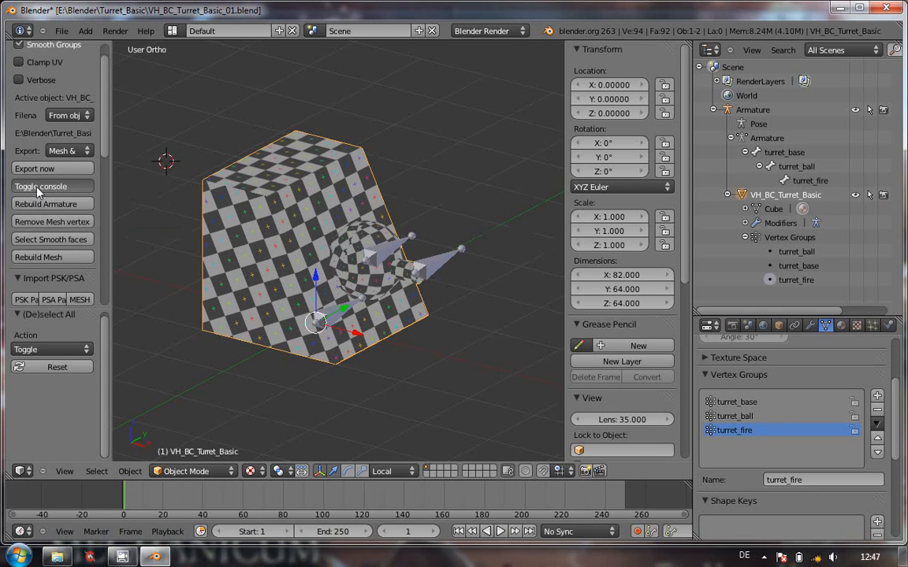
{"action": "left_click_drag", "start_coordinate": [287, 109], "coordinate": [611, 70]}
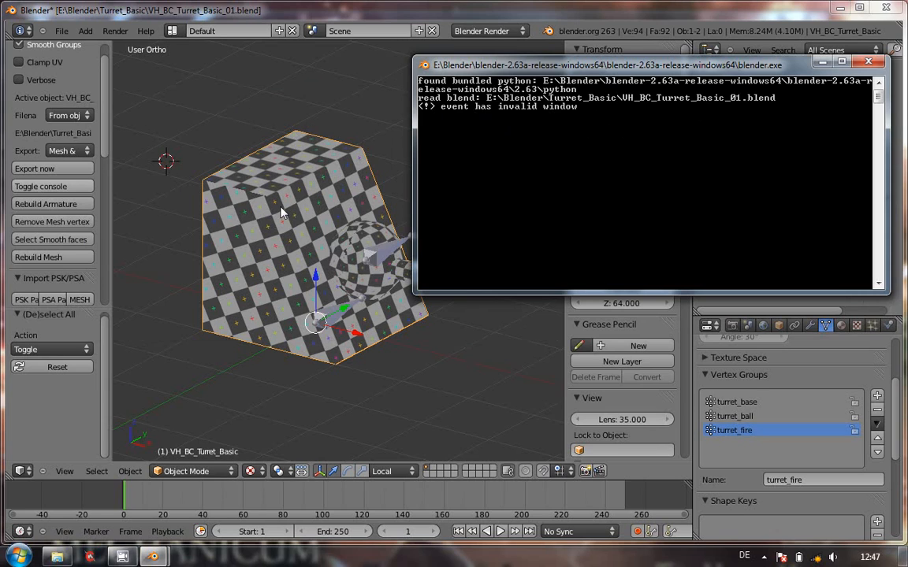
{"action": "left_click", "coordinate": [45, 170]}
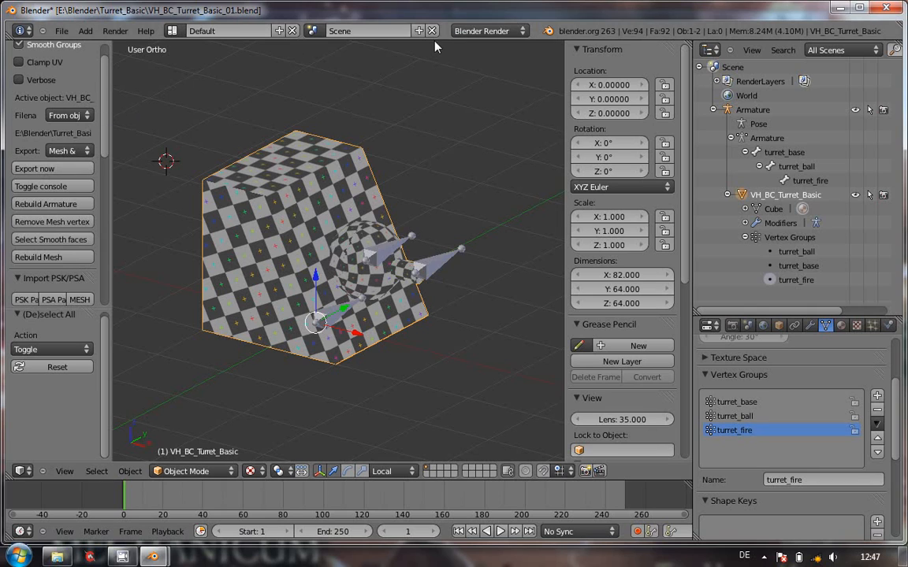
{"action": "left_click", "coordinate": [79, 170]}
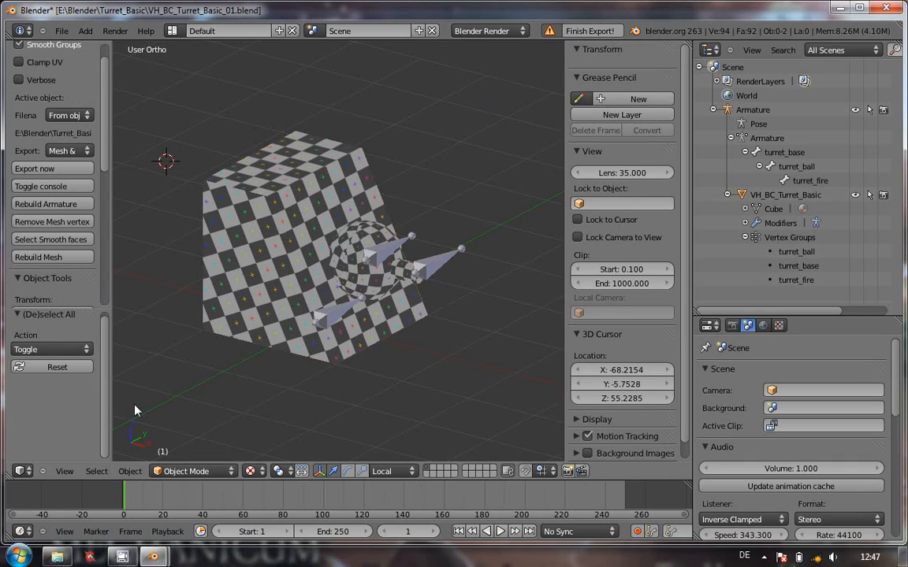
Bring up the system console again and read the export log through its mesh, armature, animation and exported file sections.
{"action": "left_click", "coordinate": [67, 189]}
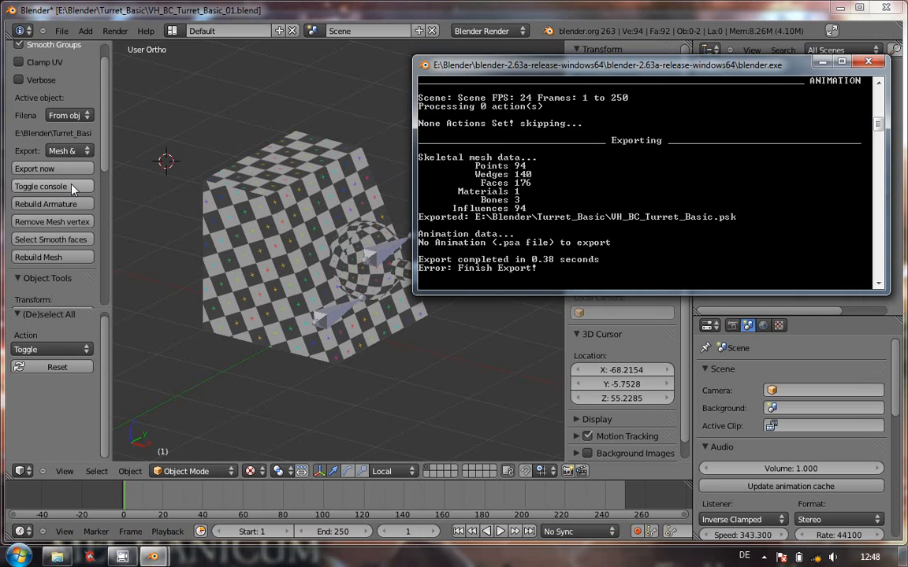
{"action": "left_click_drag", "start_coordinate": [881, 123], "coordinate": [879, 89]}
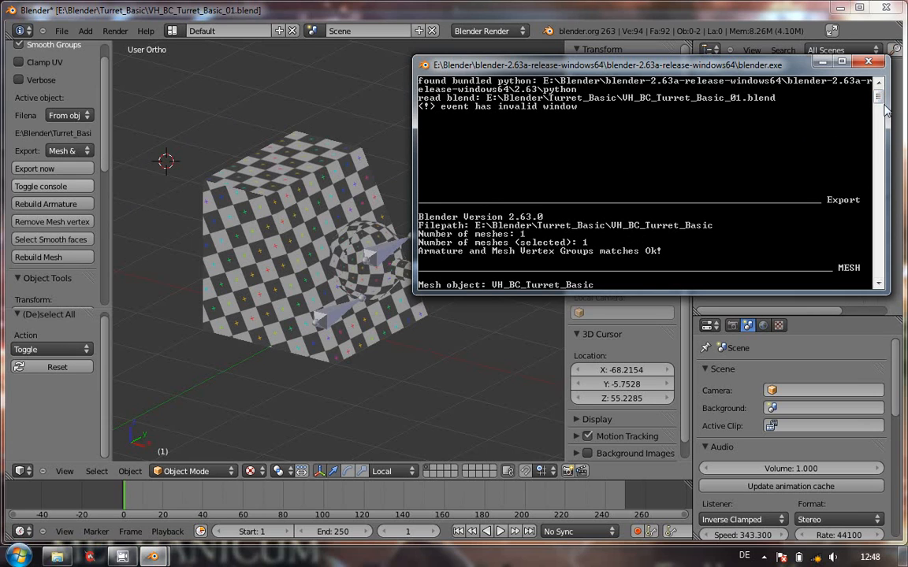
{"action": "left_click_drag", "start_coordinate": [878, 95], "coordinate": [880, 107]}
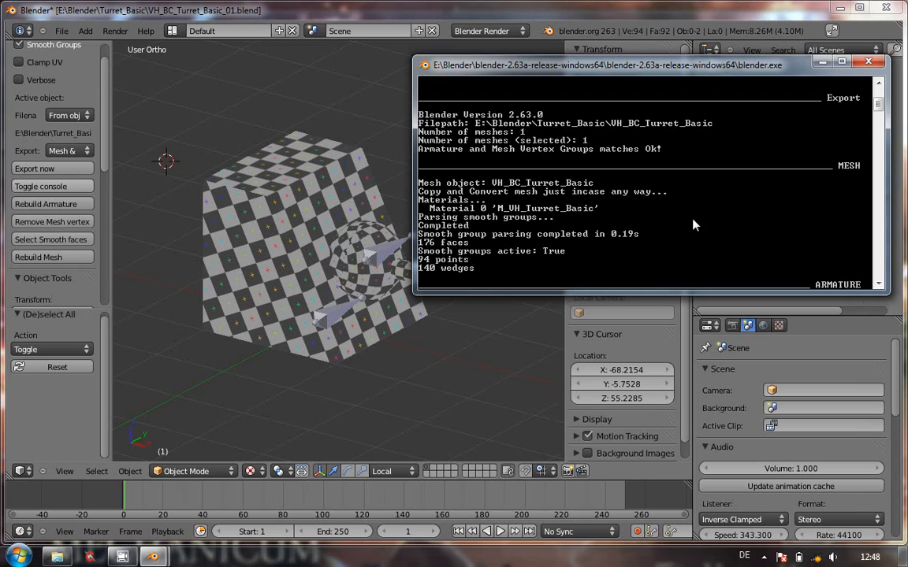
{"action": "left_click_drag", "start_coordinate": [881, 109], "coordinate": [884, 121]}
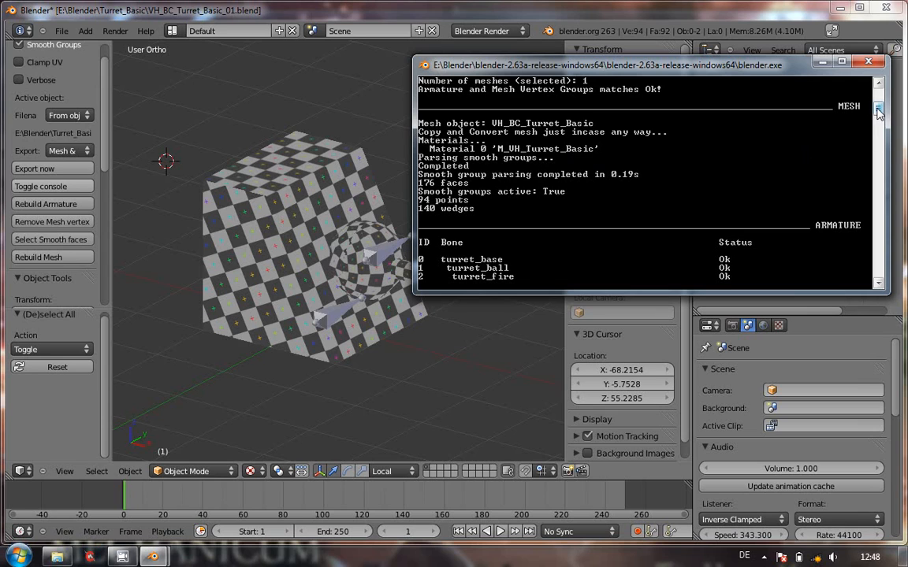
{"action": "left_click_drag", "start_coordinate": [878, 110], "coordinate": [879, 116]}
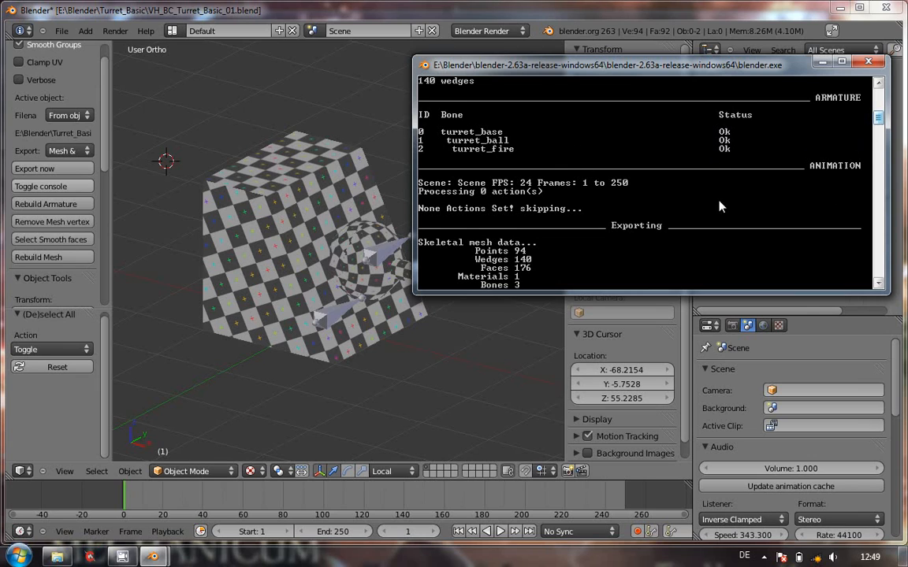
{"action": "left_click_drag", "start_coordinate": [878, 118], "coordinate": [880, 131]}
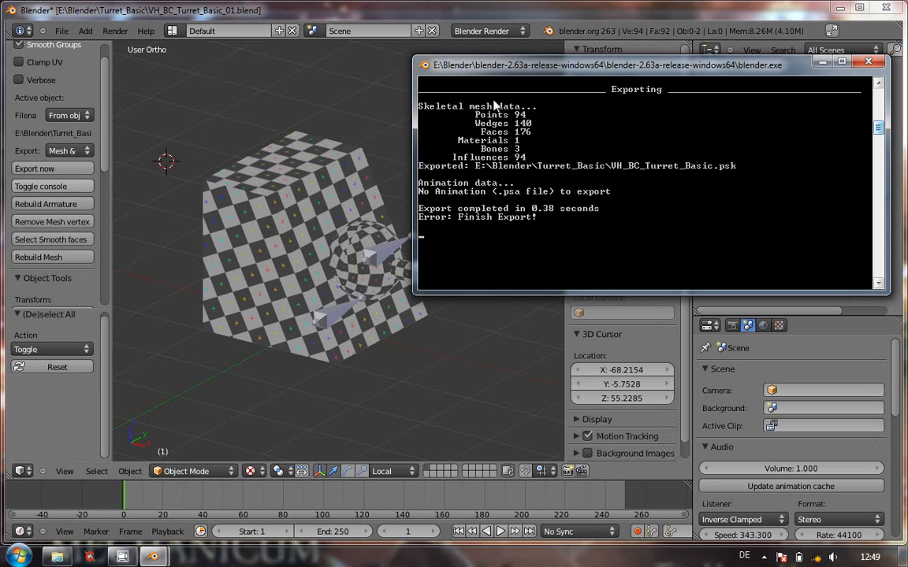